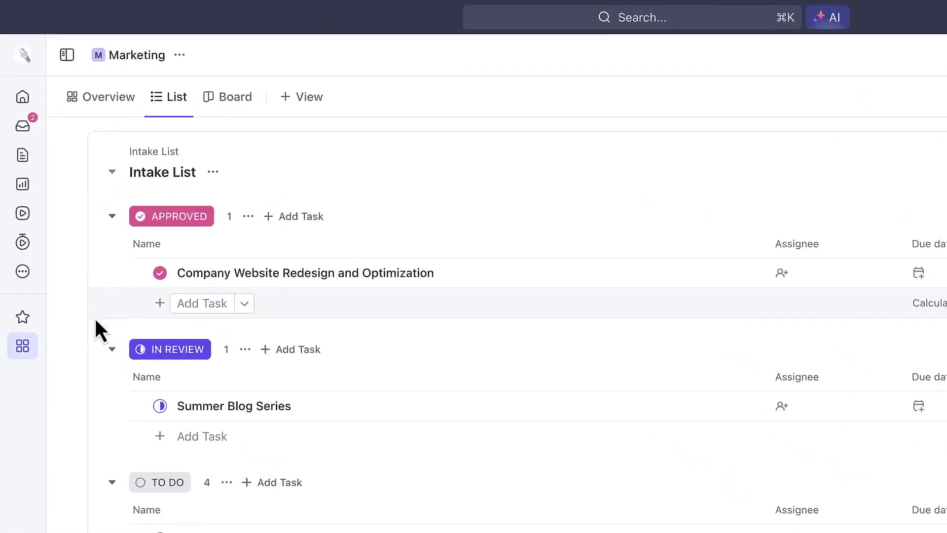
# Step: Bring up the Create List dialog for the Marketing space from the Spaces sidebar
pyautogui.moveTo(21, 261)
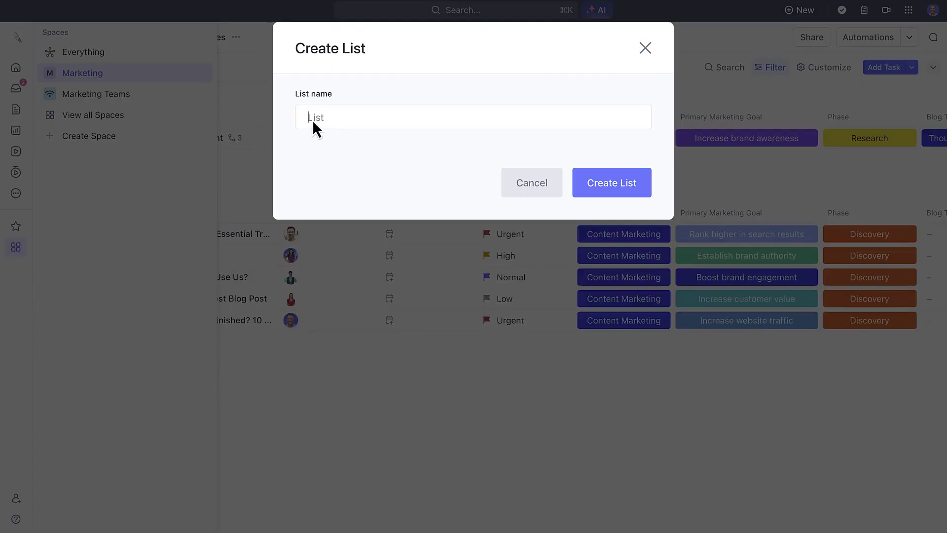
# Step: Create the list 'Intake List' and glance at the add-view choices without adding one
pyautogui.write('Intake List')
pyautogui.click(584, 173)
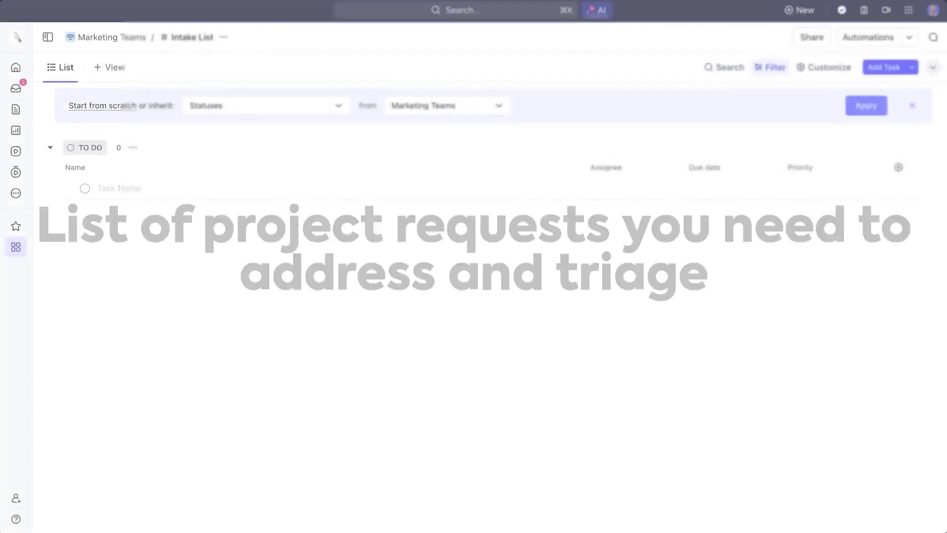
pyautogui.click(112, 68)
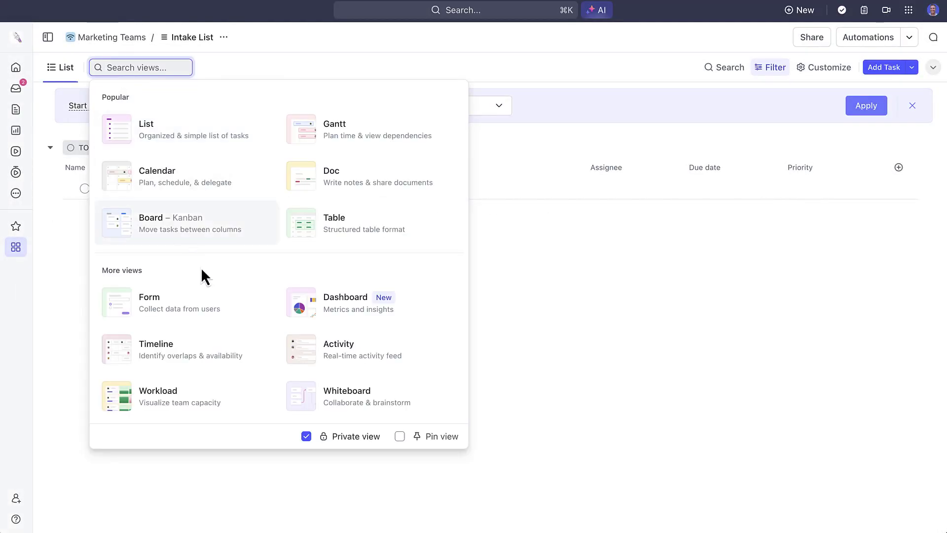
pyautogui.click(16, 248)
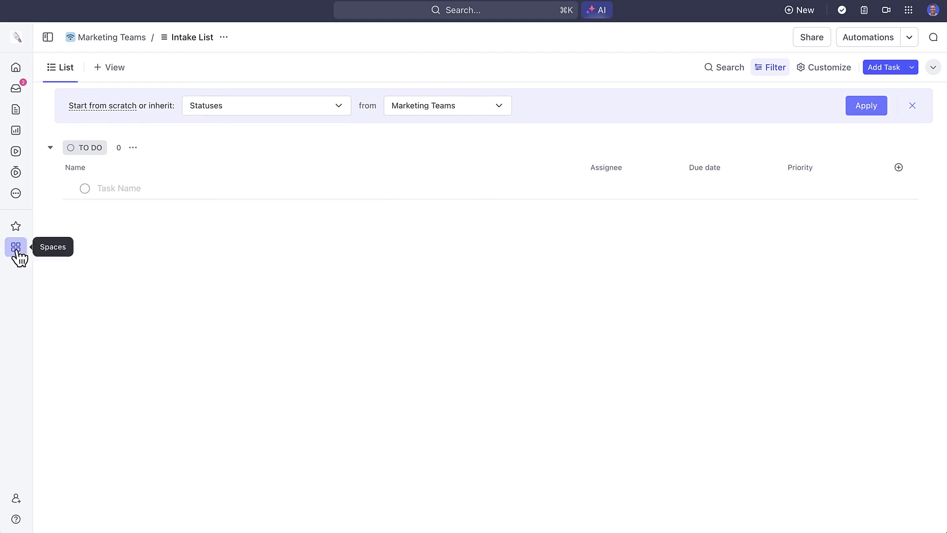
# Step: Open Marketing's Intake List, scroll through its Intake Form view, and return to the List view
pyautogui.click(79, 74)
pyautogui.click(93, 95)
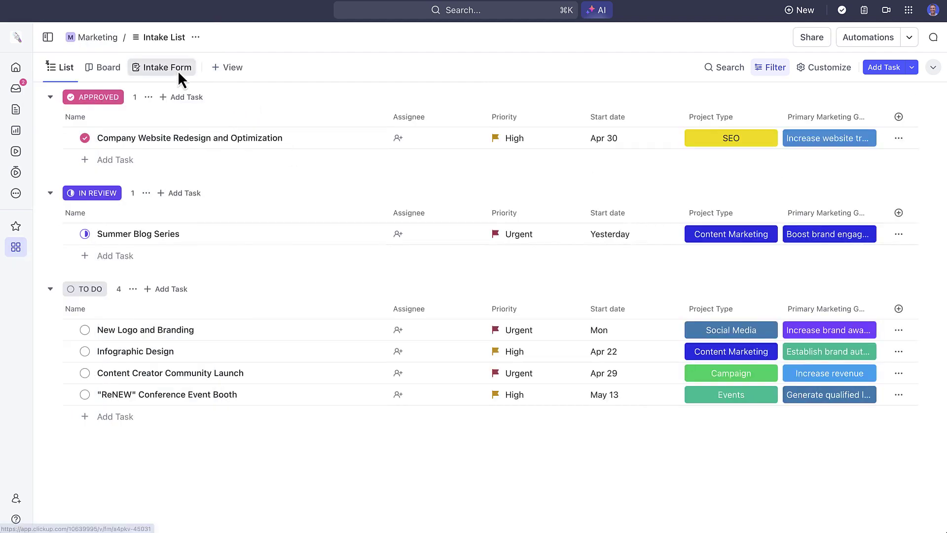
pyautogui.click(167, 67)
pyautogui.scroll(-3, 693, 452)
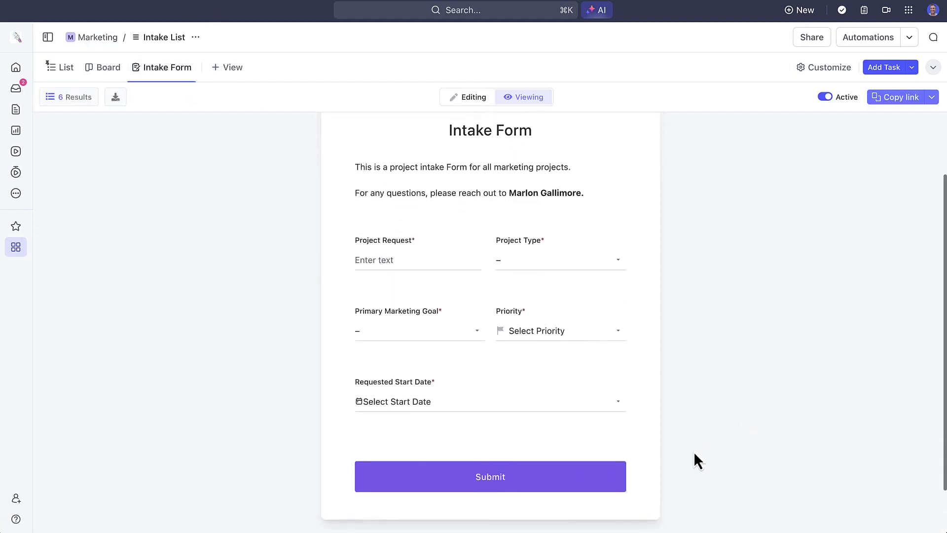
pyautogui.click(74, 96)
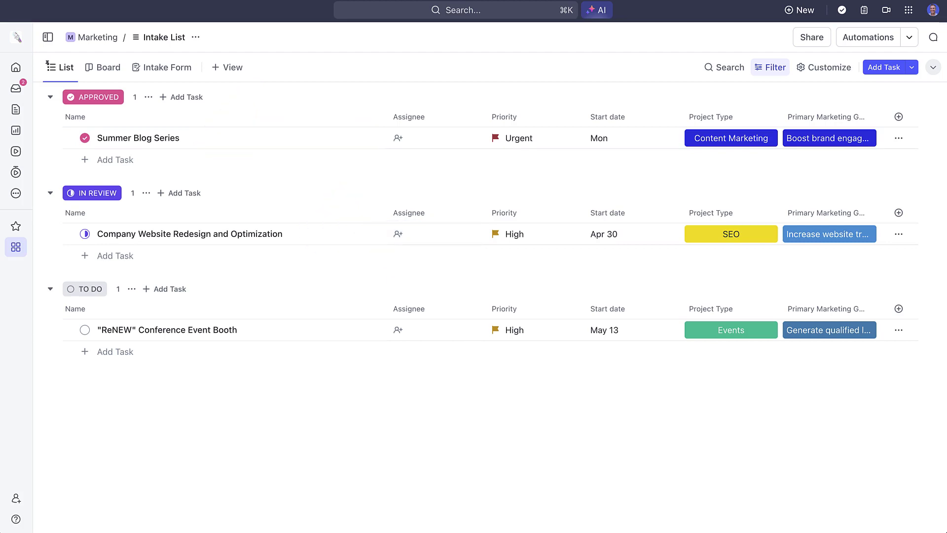
# Step: Check Summer Blog Series' Project Type options, then set Company Website Redesign and Optimization to APPROVED
pyautogui.click(762, 149)
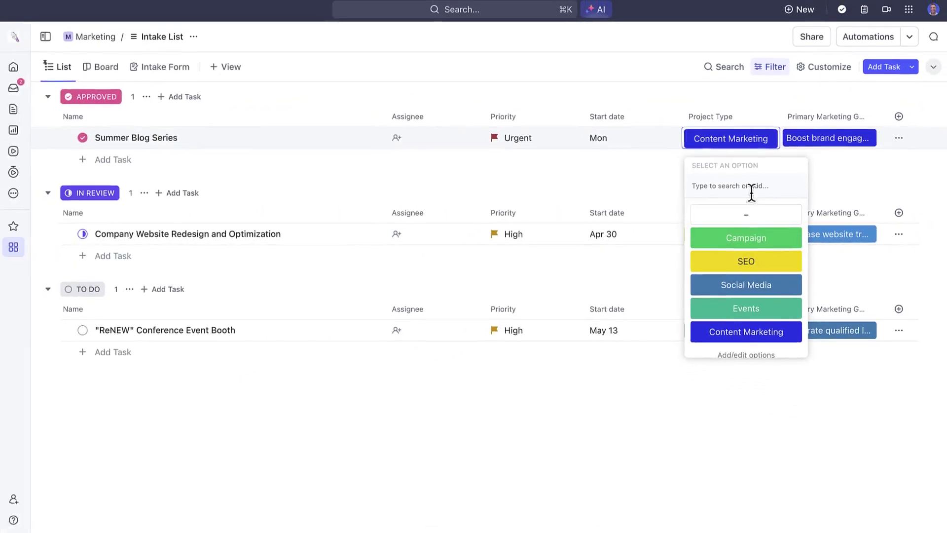
pyautogui.click(755, 120)
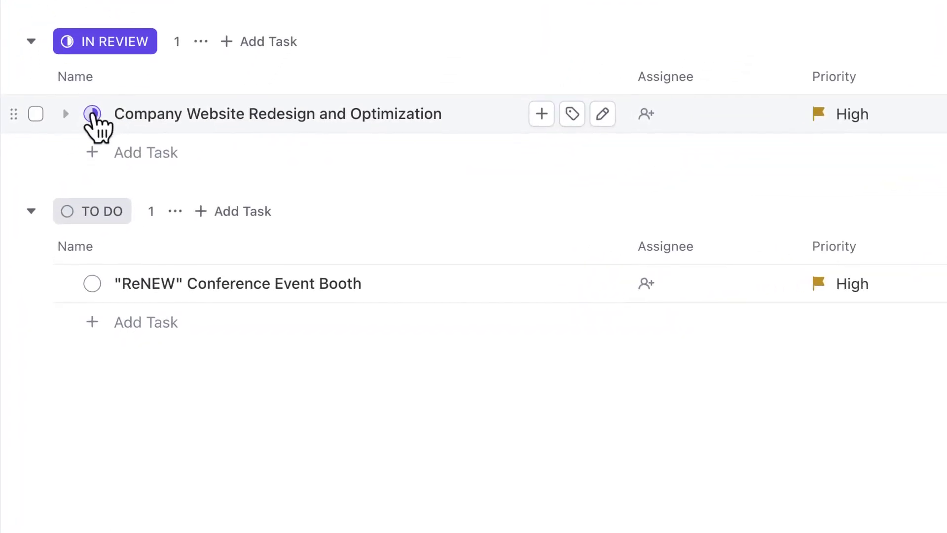
pyautogui.click(93, 113)
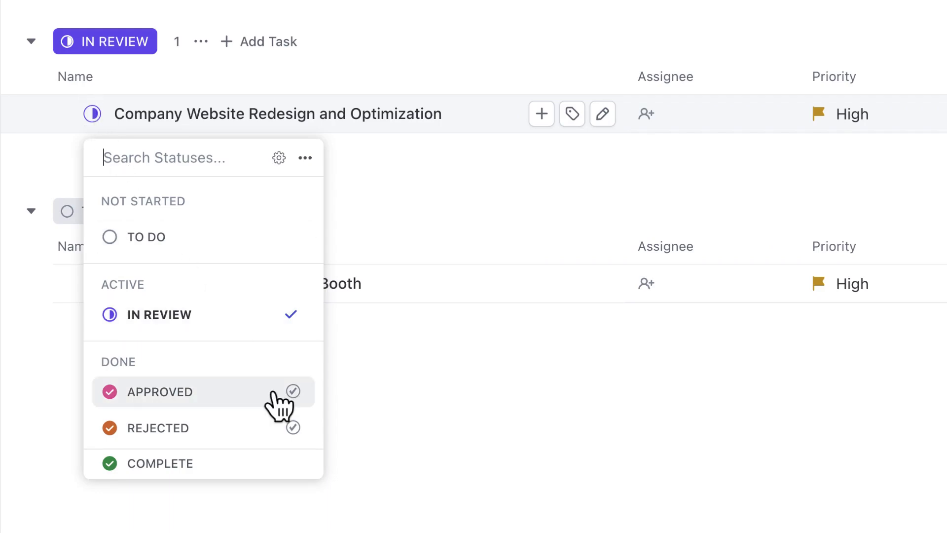
pyautogui.click(274, 395)
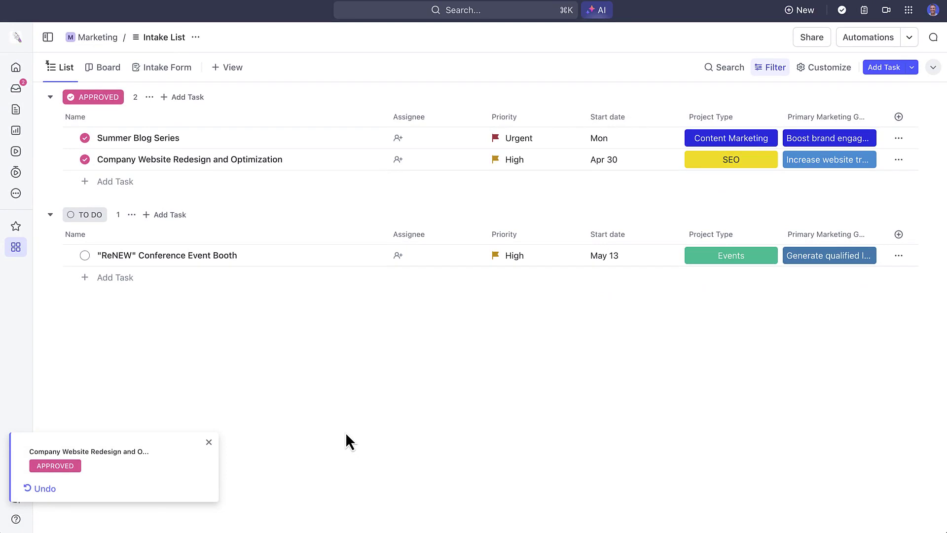
pyautogui.click(208, 442)
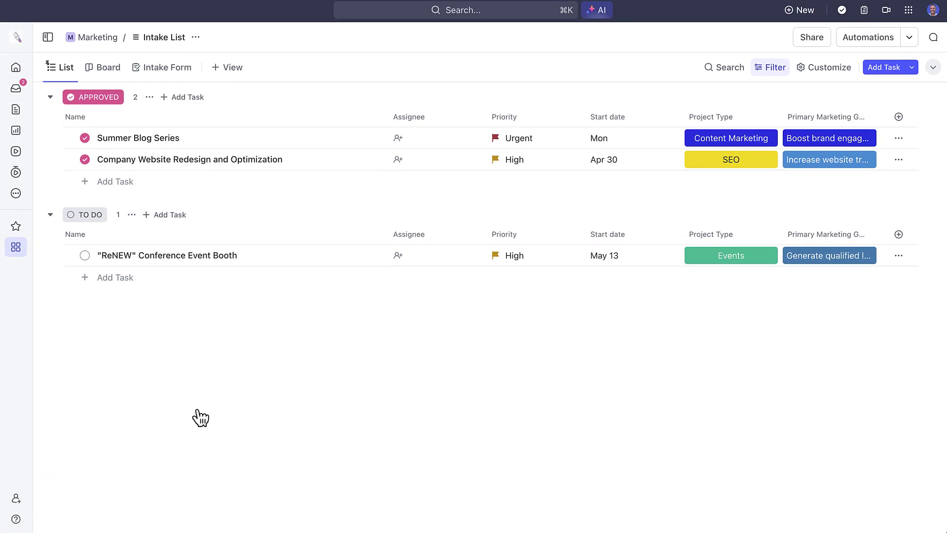
# Step: Set the "ReNEW" Conference Event Booth task to APPROVED and also add it to Summer Blog Series
pyautogui.click(152, 261)
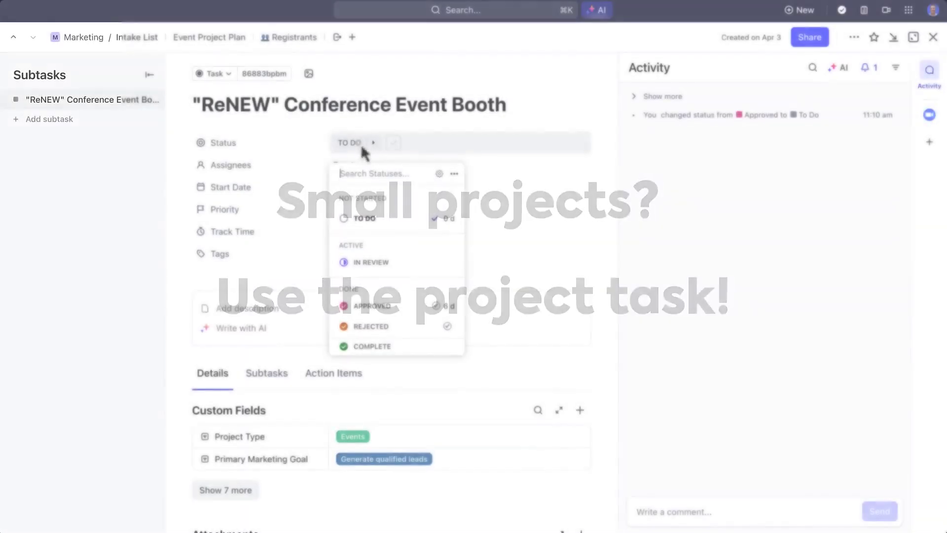
pyautogui.click(382, 306)
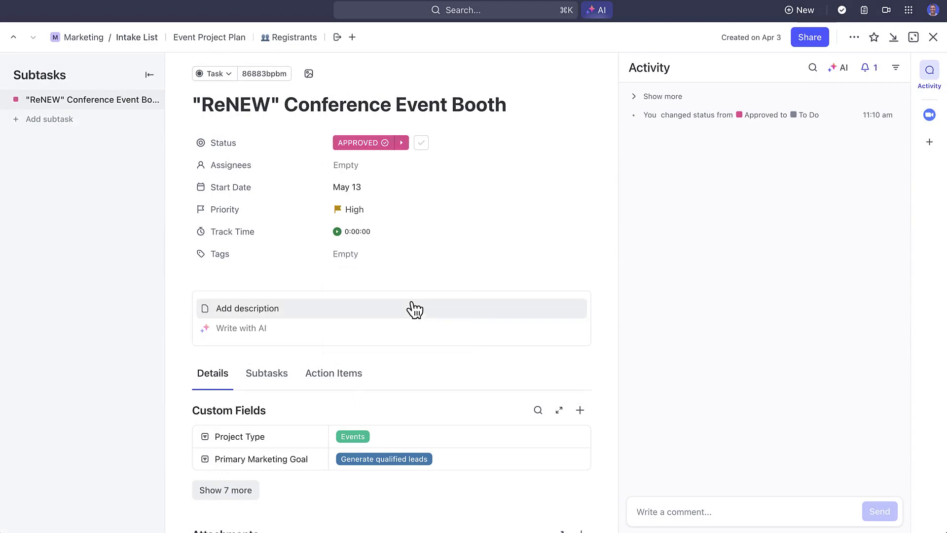
pyautogui.click(352, 38)
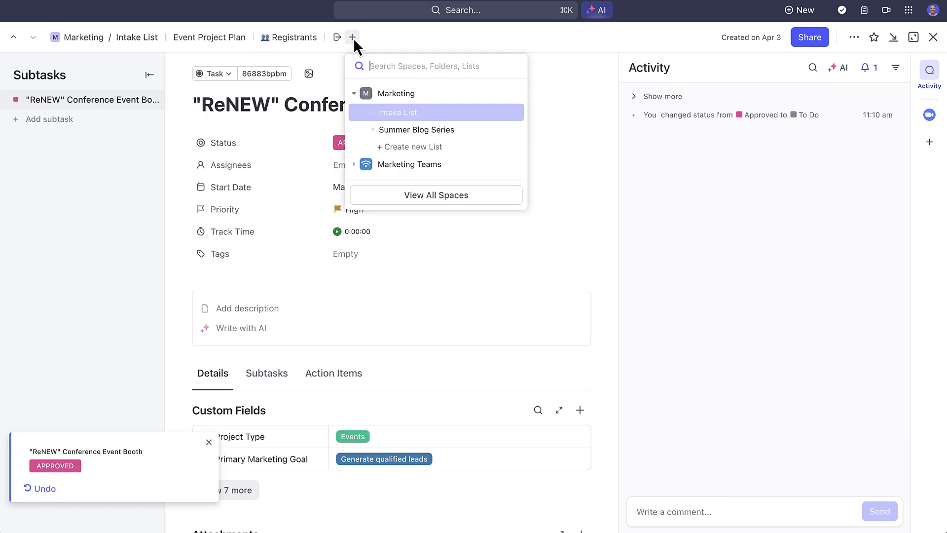
pyautogui.click(403, 131)
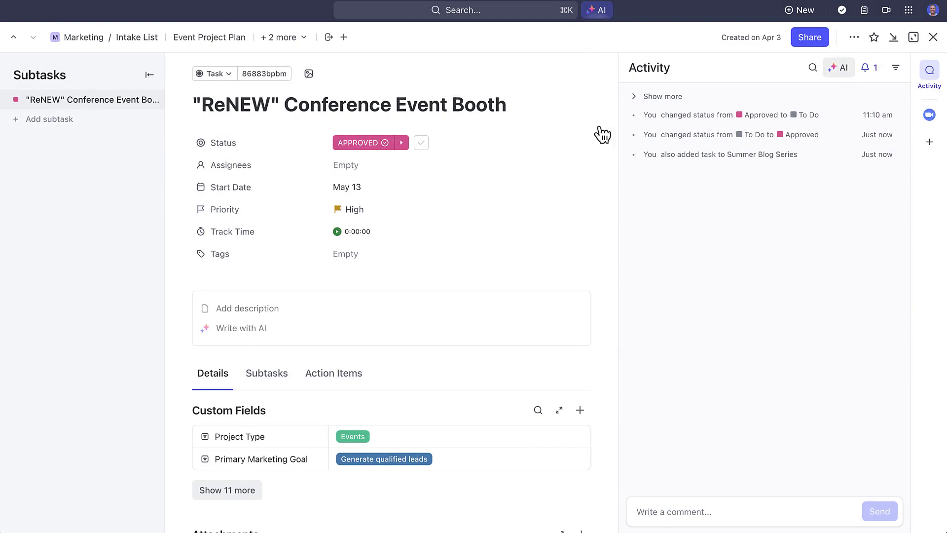
pyautogui.click(933, 37)
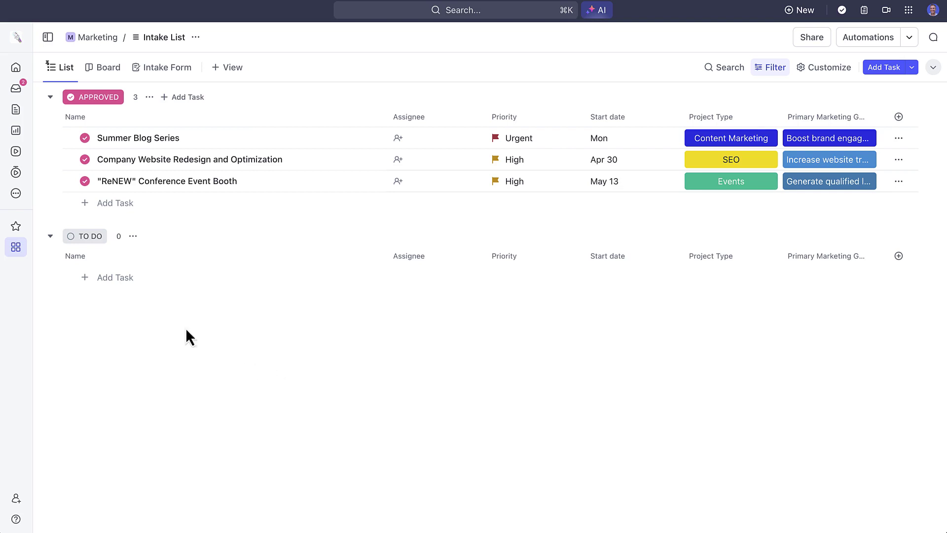
# Step: Create a new list named 'Summer Blog Series' under Marketing Teams
pyautogui.click(19, 251)
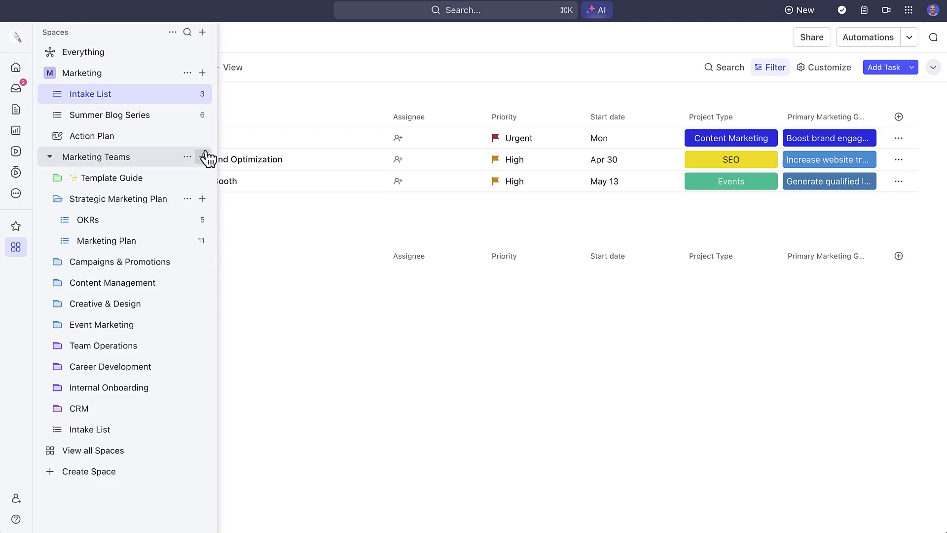
pyautogui.click(205, 157)
pyautogui.click(235, 181)
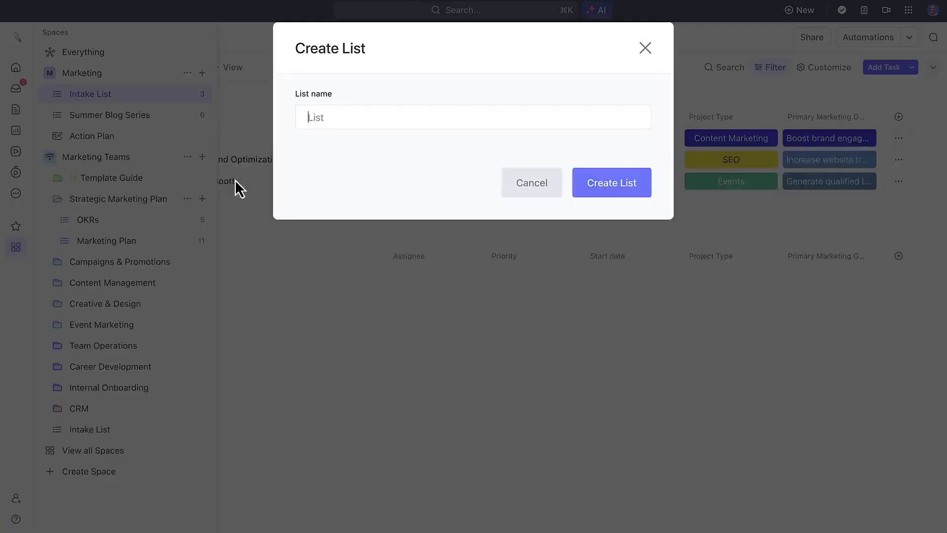
pyautogui.write('Summer Blog Series')
pyautogui.click(614, 185)
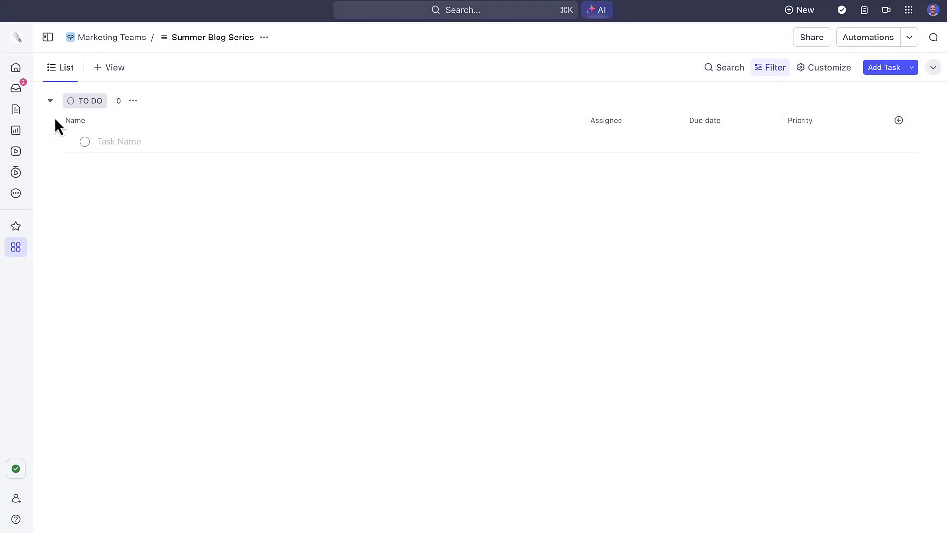
# Step: Add the task 'Techworks Customer Spotlight' to the Summer Blog Series list
pyautogui.click(116, 143)
pyautogui.write('Techworks Customer Spotlight')
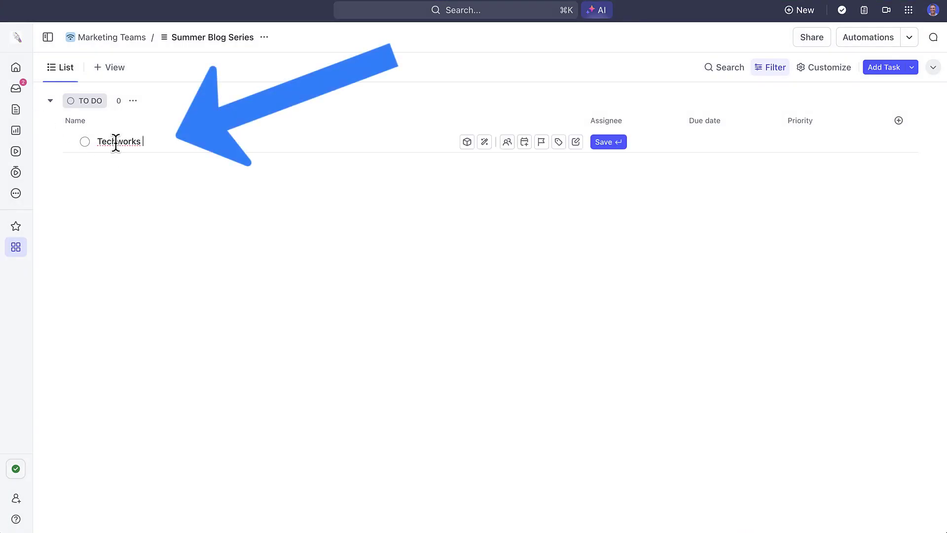
pyautogui.press('Return')
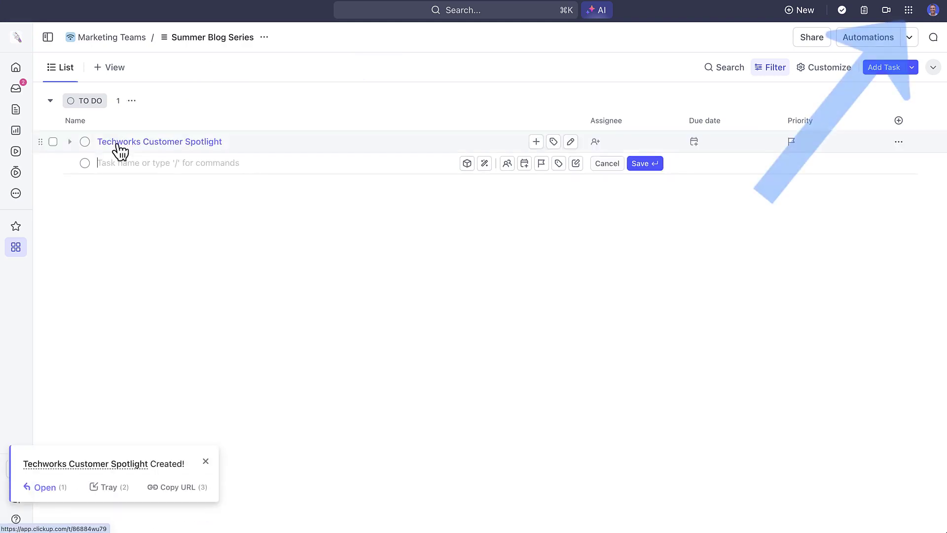
pyautogui.click(204, 462)
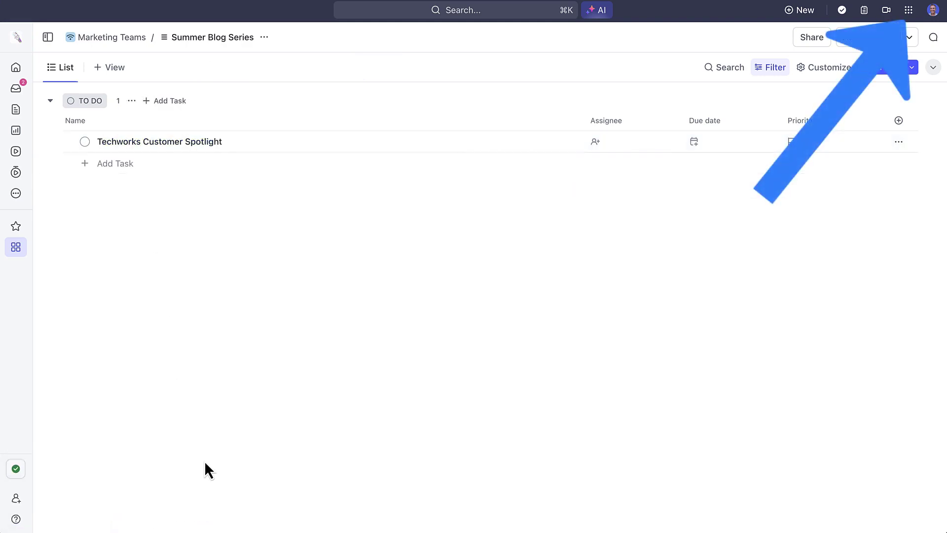
pyautogui.click(909, 10)
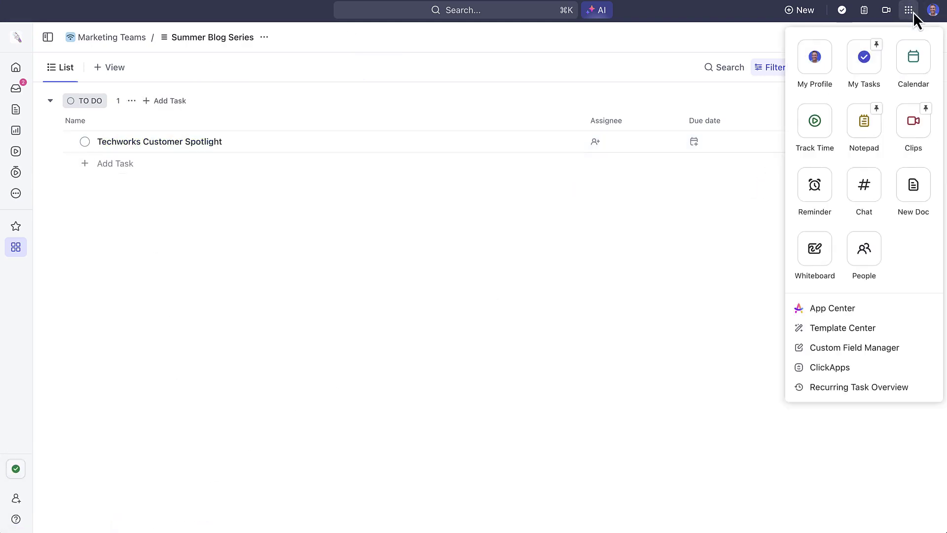
# Step: Find the Blog Planner list template in the Template Center by searching 'Blog'
pyautogui.click(892, 332)
pyautogui.click(119, 172)
pyautogui.click(293, 69)
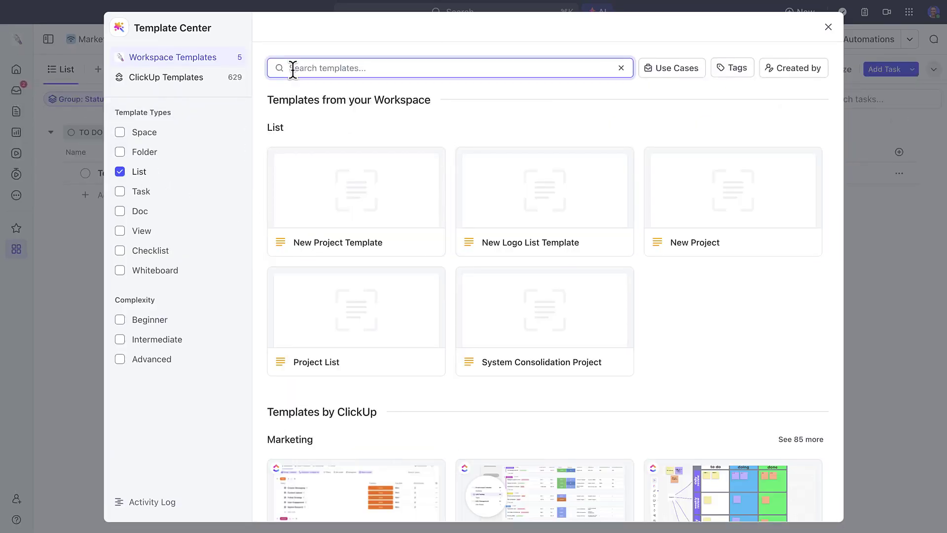
pyautogui.write('Blog')
pyautogui.click(739, 254)
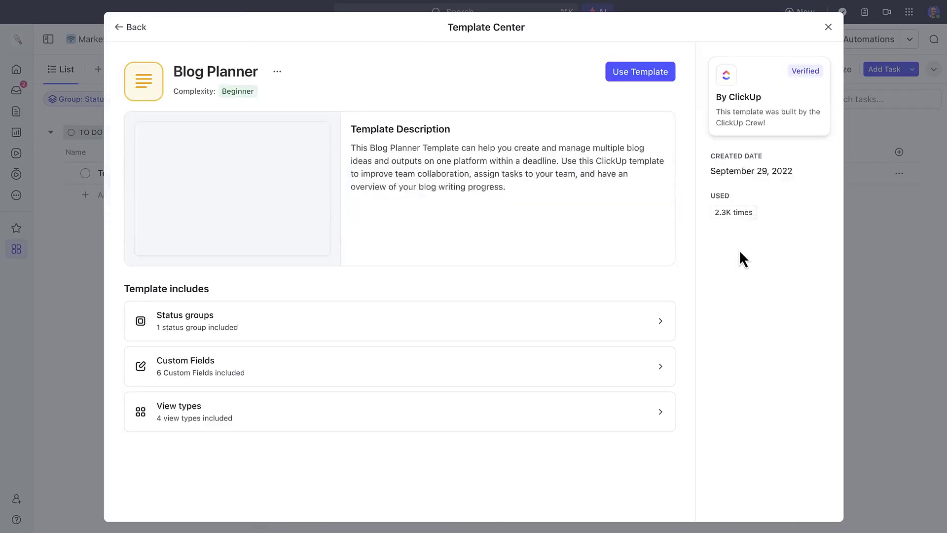
# Step: Use the Blog Planner template to create a list named 'Summer Blogs' in the Marketing space
pyautogui.click(639, 73)
pyautogui.click(366, 87)
pyautogui.write('Su')
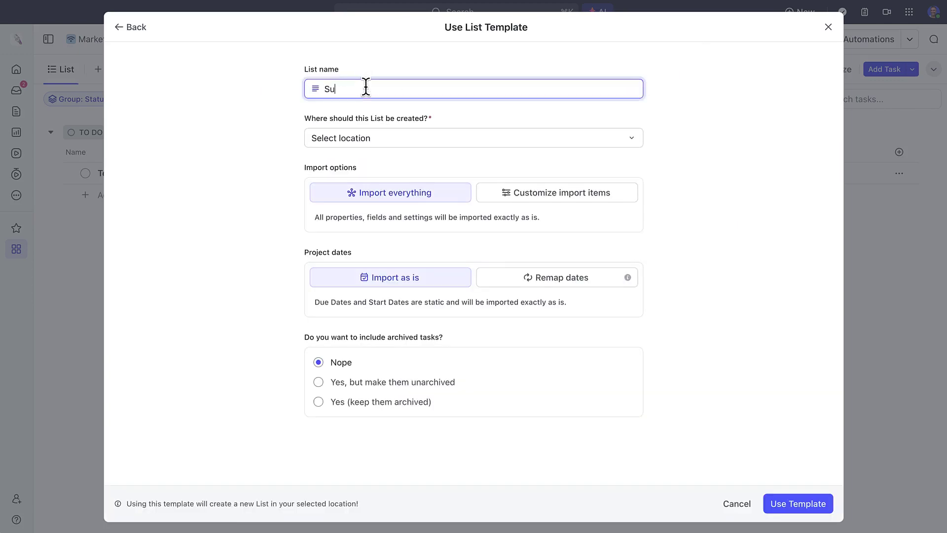
pyautogui.write('mmer Blogs')
pyautogui.click(414, 136)
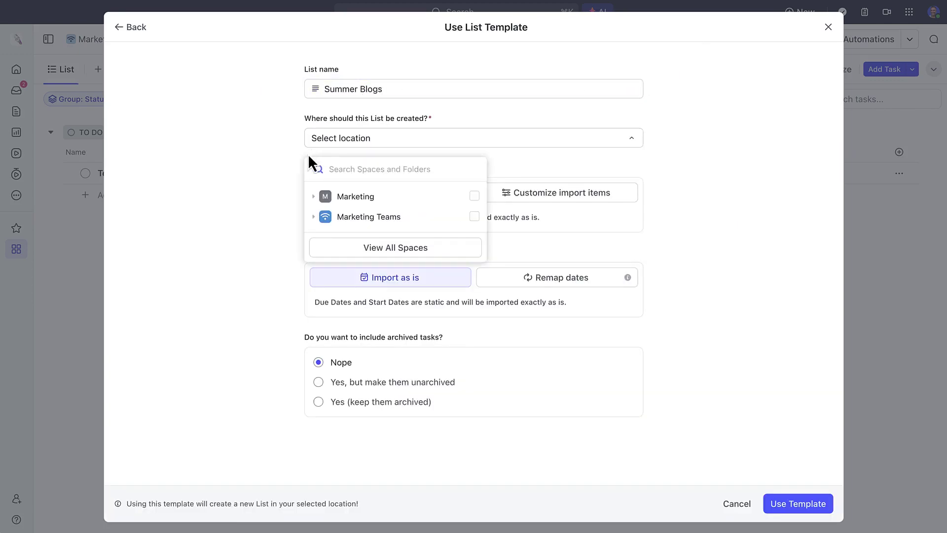
pyautogui.click(469, 197)
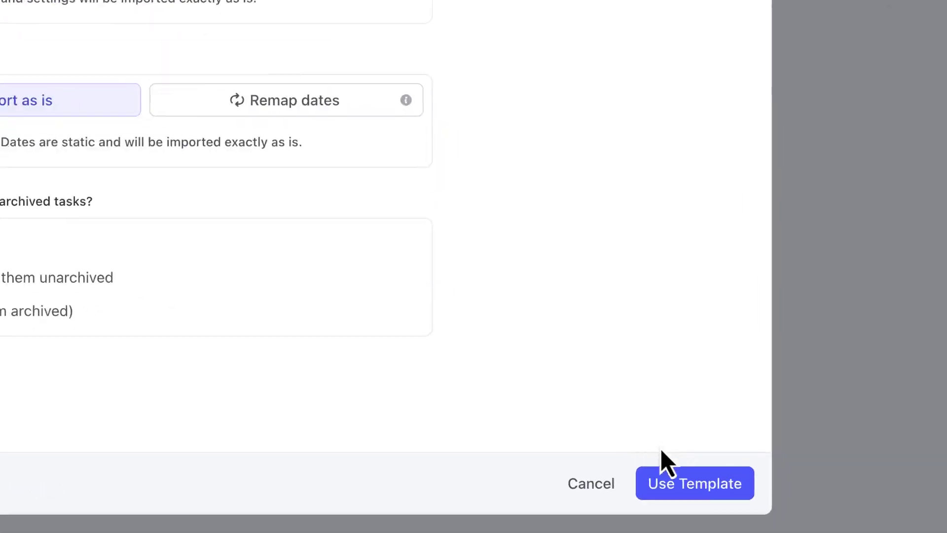
pyautogui.click(644, 478)
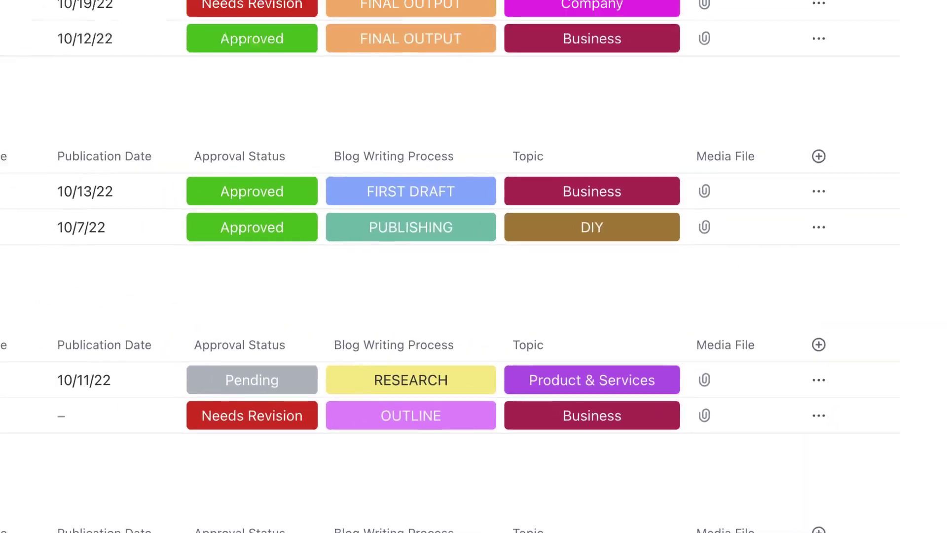